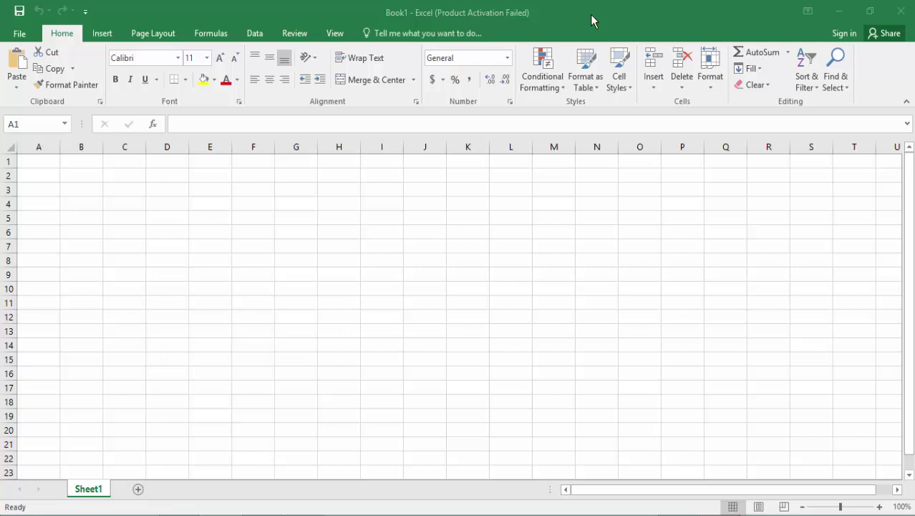
# - Select A1:D11 and apply All Borders to create an empty gridded table
pyautogui.click(38, 165)
pyautogui.click(114, 177)
pyautogui.click(41, 163)
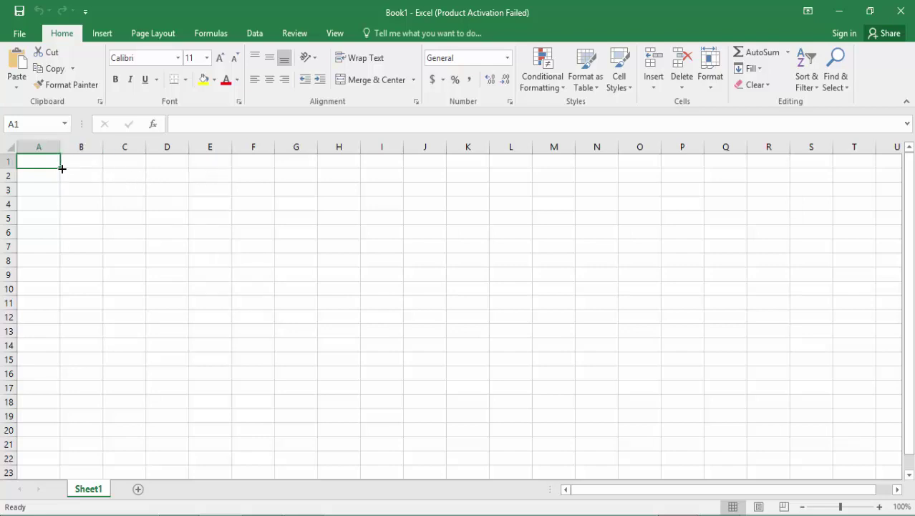
pyautogui.moveTo(59, 168); pyautogui.dragTo(270, 172)
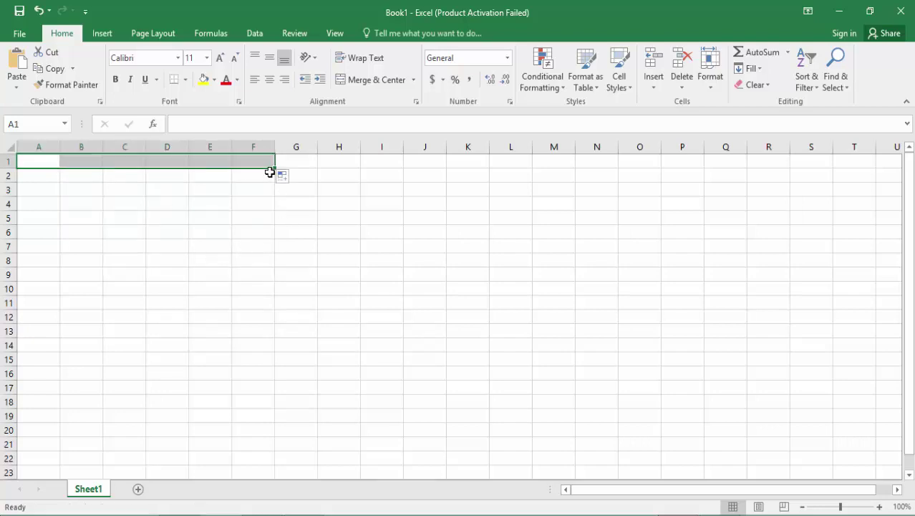
pyautogui.click(77, 161)
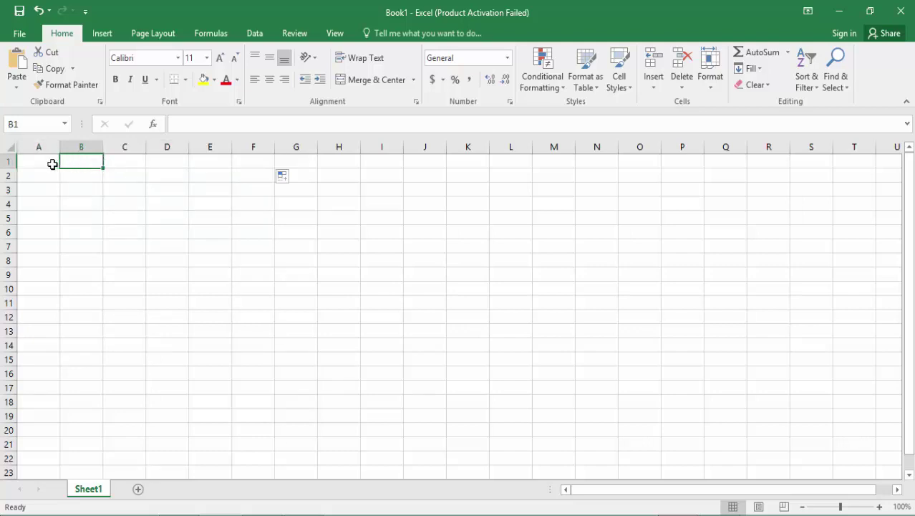
pyautogui.click(52, 164)
pyautogui.moveTo(74, 164); pyautogui.dragTo(173, 304)
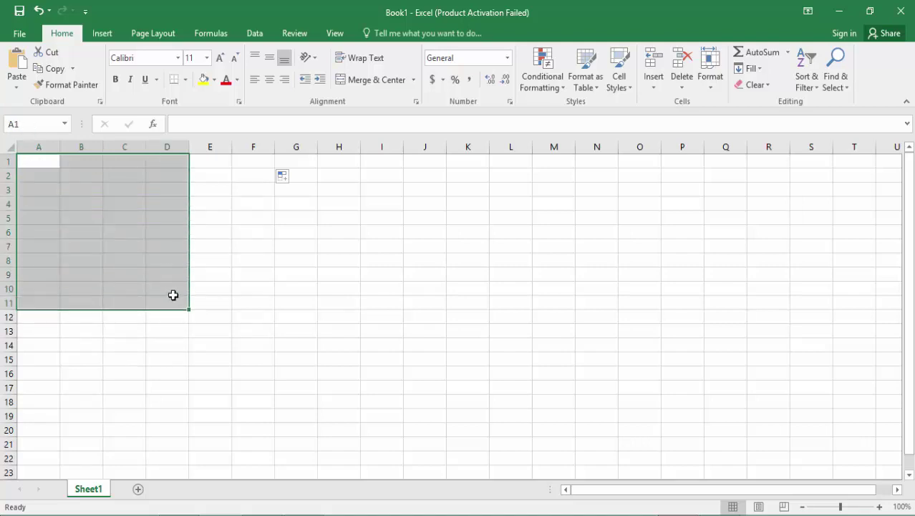
pyautogui.click(187, 80)
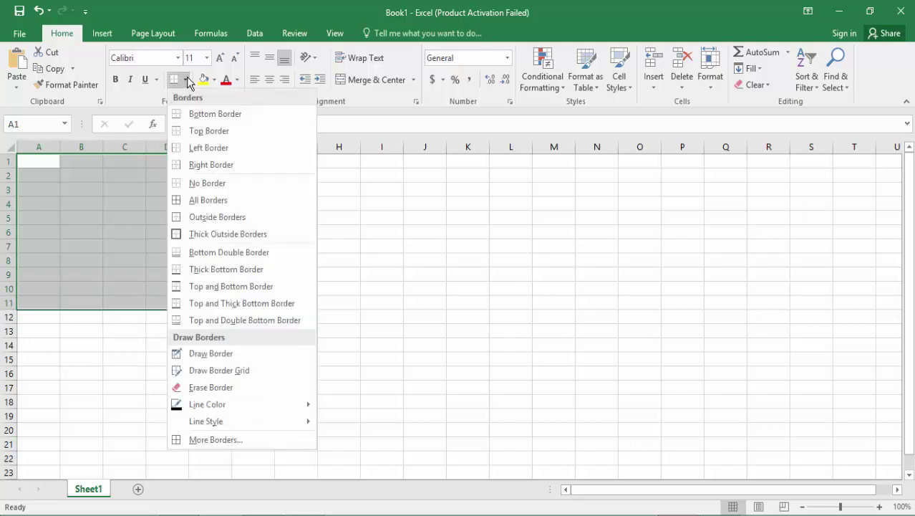
pyautogui.click(205, 203)
pyautogui.click(155, 174)
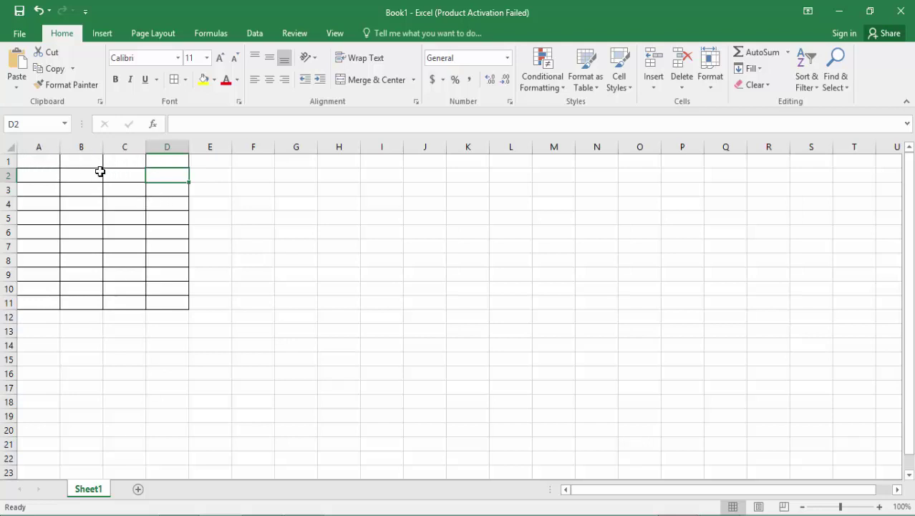
# - Give the header cells A1:D1 the Orange standard fill color
pyautogui.click(40, 163)
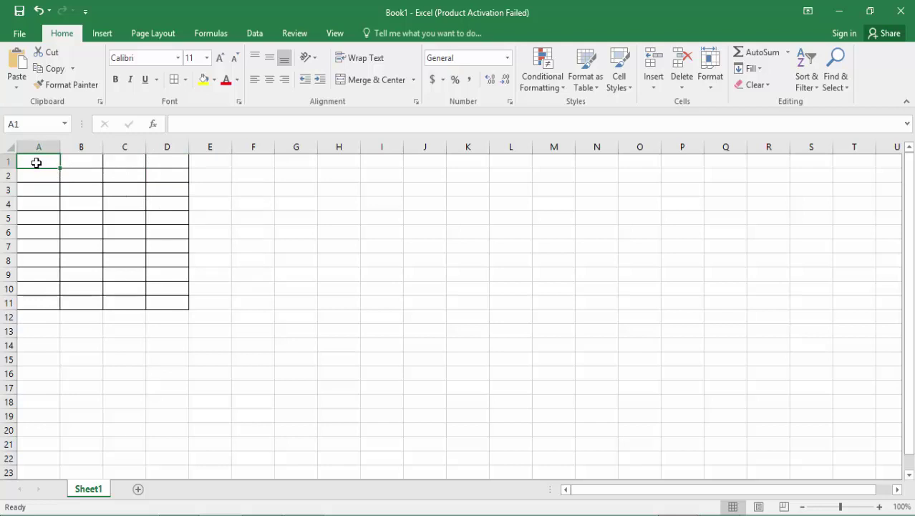
pyautogui.moveTo(37, 163); pyautogui.dragTo(166, 163)
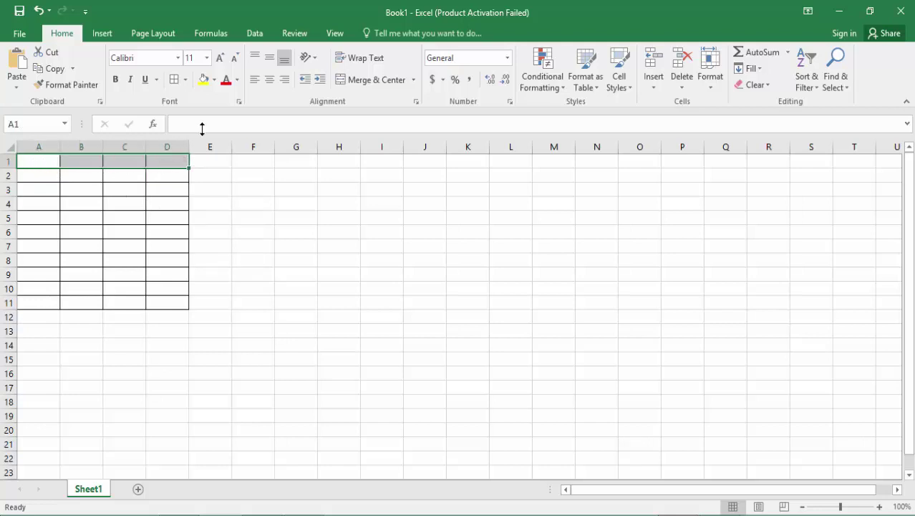
pyautogui.click(213, 81)
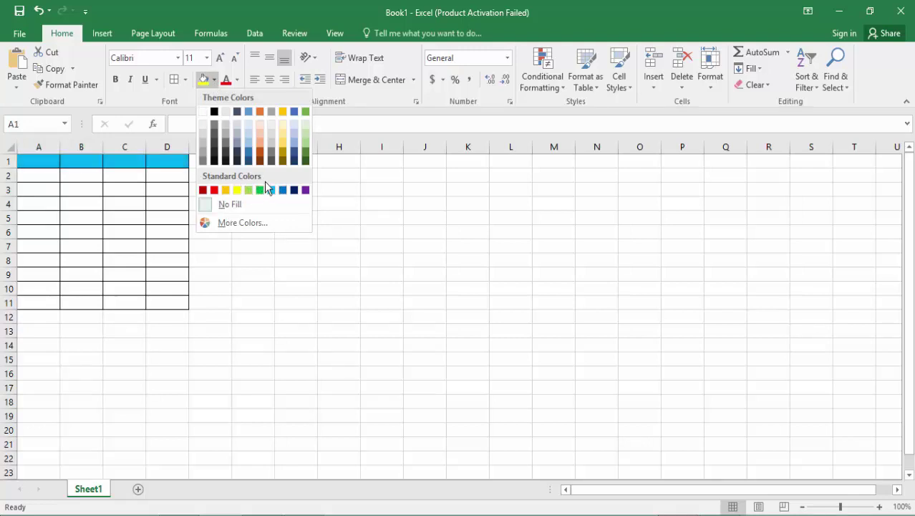
pyautogui.click(226, 189)
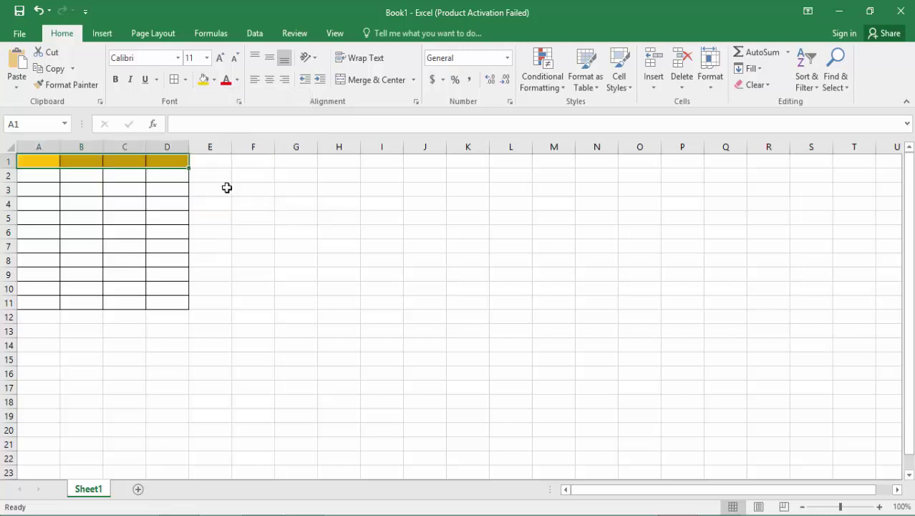
pyautogui.click(48, 163)
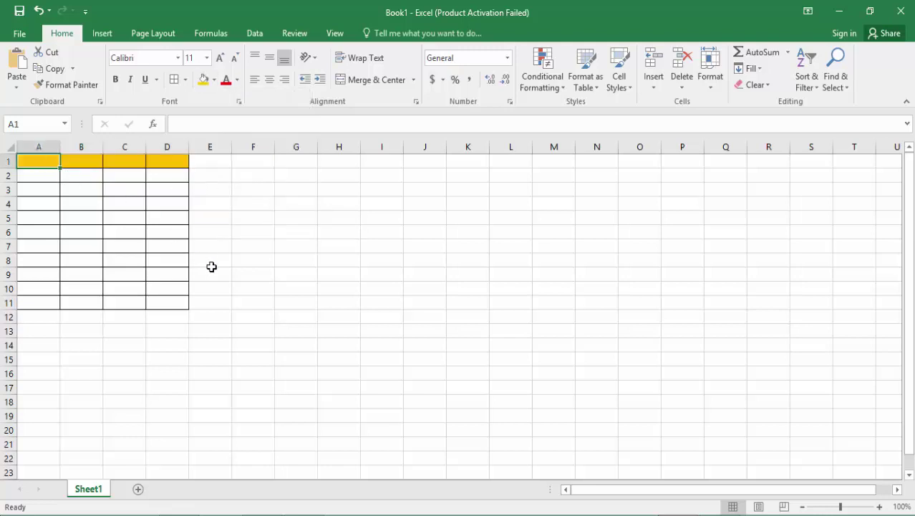
pyautogui.keyDown('ctrl'); pyautogui.scroll(5, 212, 266); pyautogui.keyUp('ctrl')
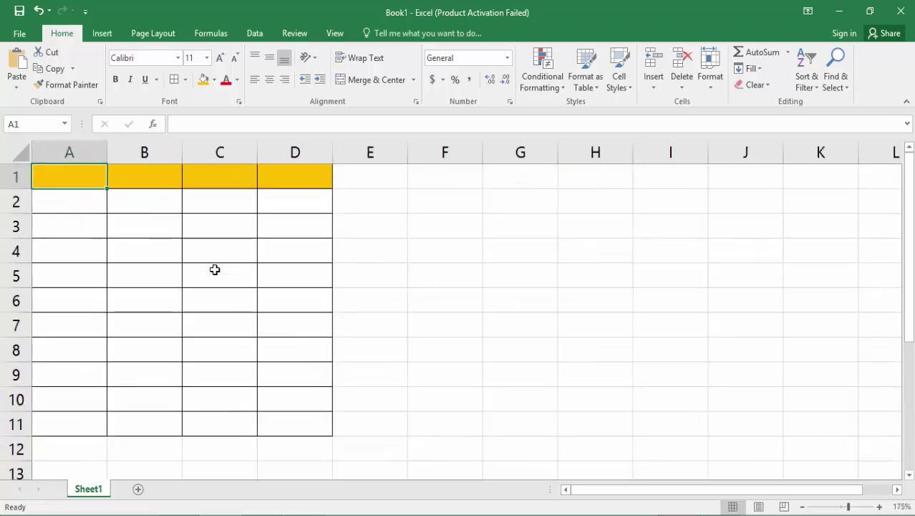
pyautogui.keyDown('ctrl'); pyautogui.scroll(2, 215, 269); pyautogui.keyUp('ctrl')
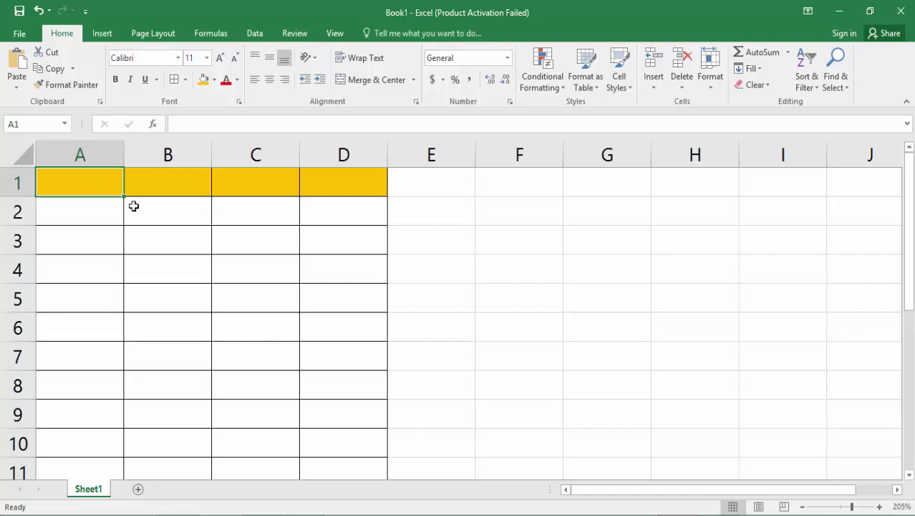
# - Enter the headers sl N0, Name, Age and Salary into A1 through D1
pyautogui.write('no')
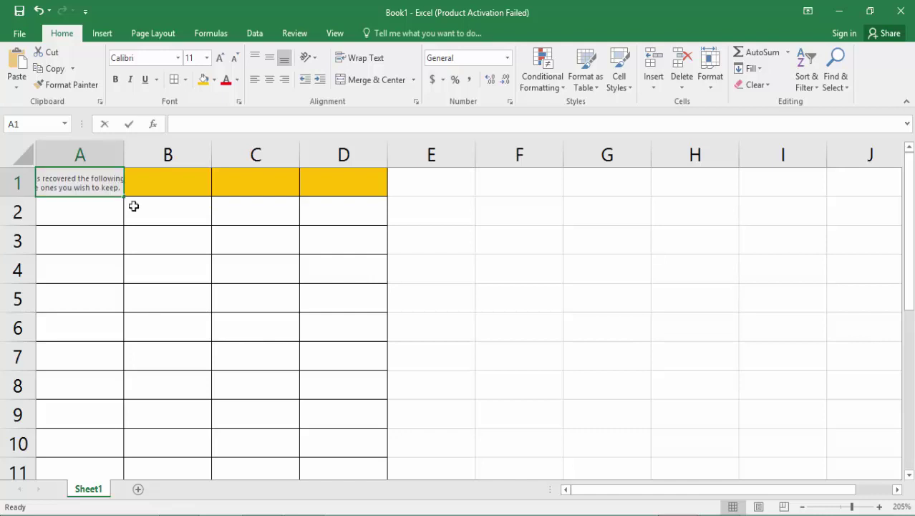
pyautogui.press('BackSpace')
pyautogui.press('BackSpace')
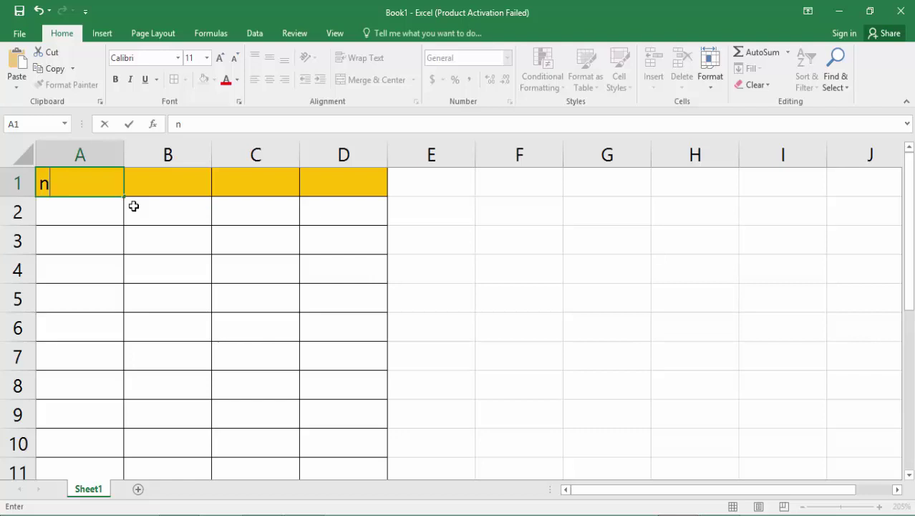
pyautogui.write('sl ')
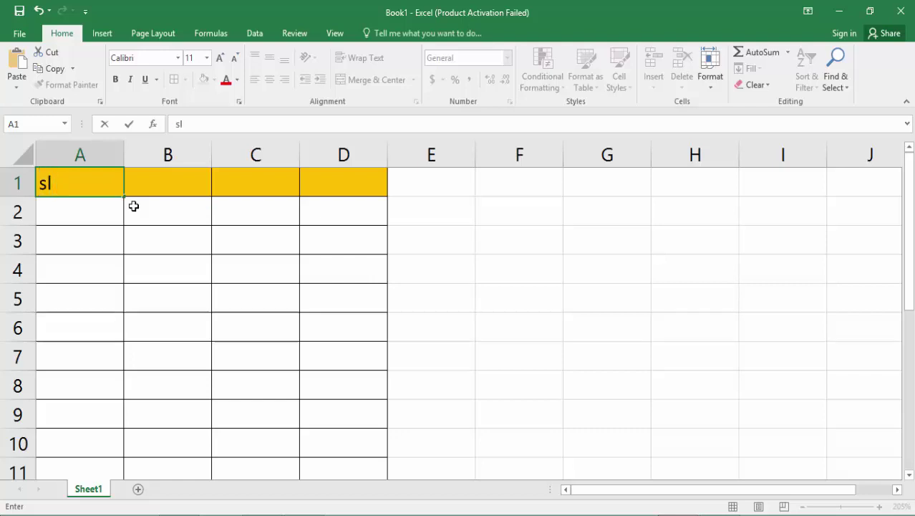
pyautogui.write('N0')
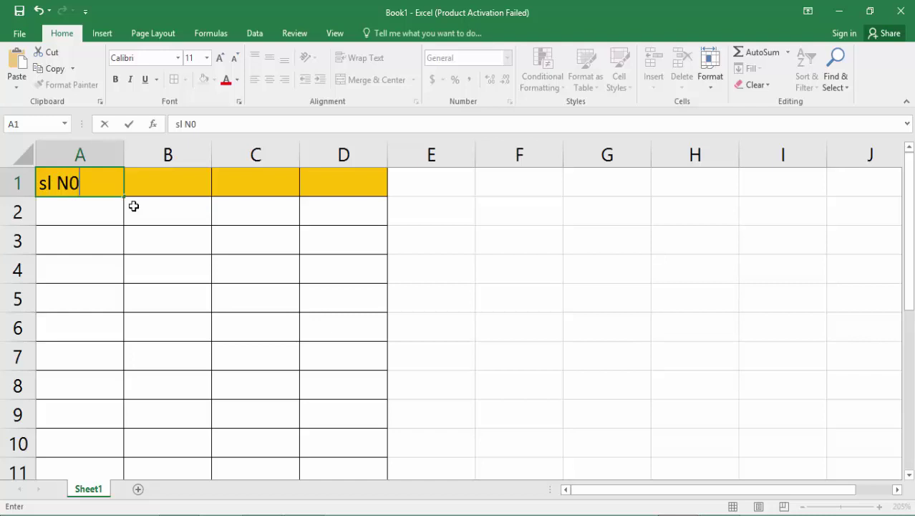
pyautogui.click(158, 179)
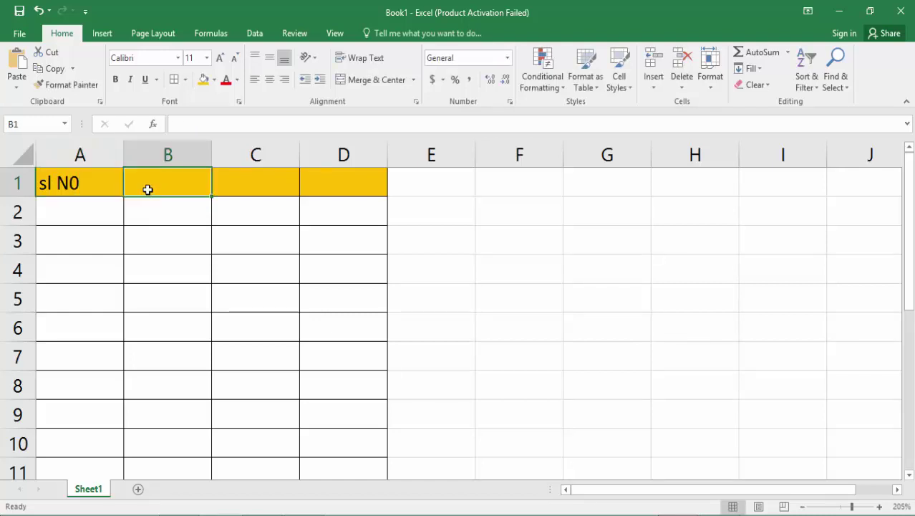
pyautogui.write('Name')
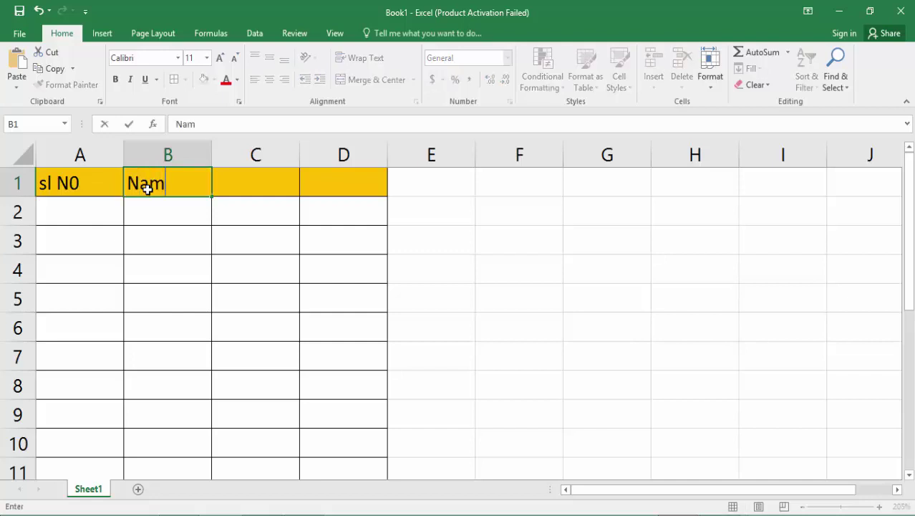
pyautogui.click(279, 179)
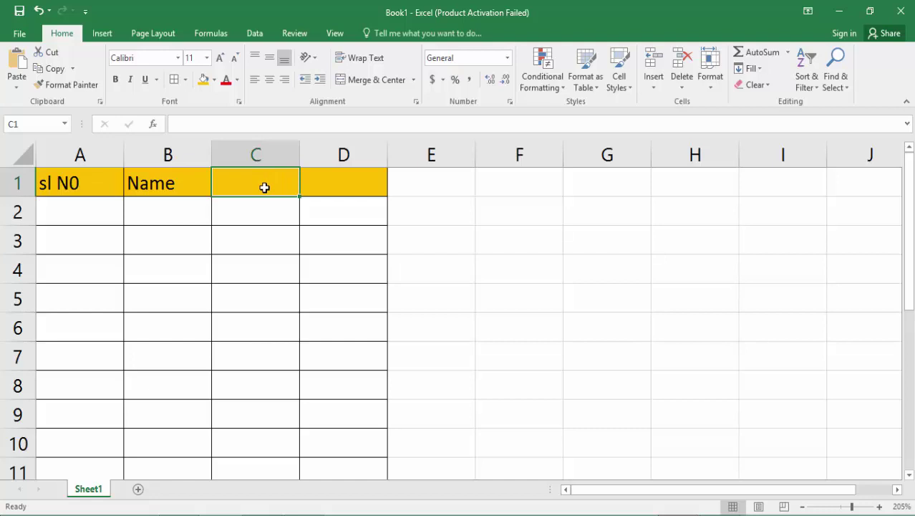
pyautogui.write('Age')
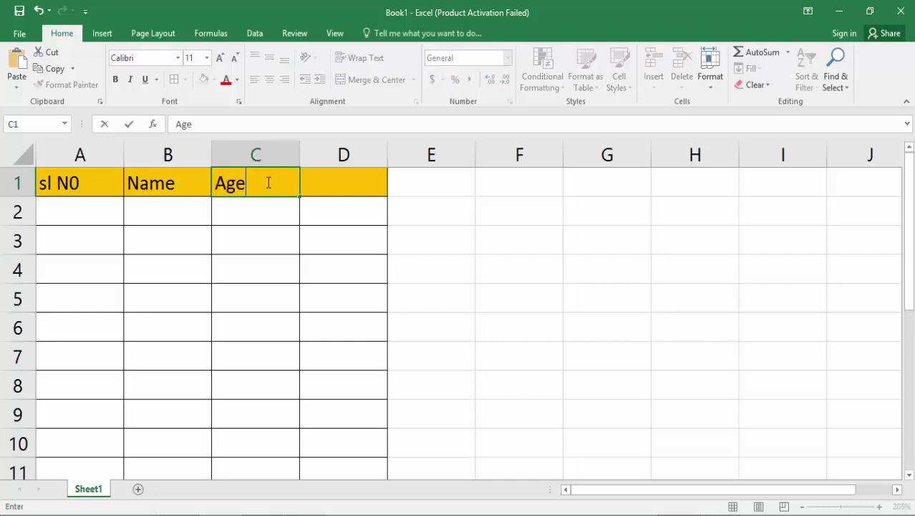
pyautogui.click(343, 180)
pyautogui.write('S')
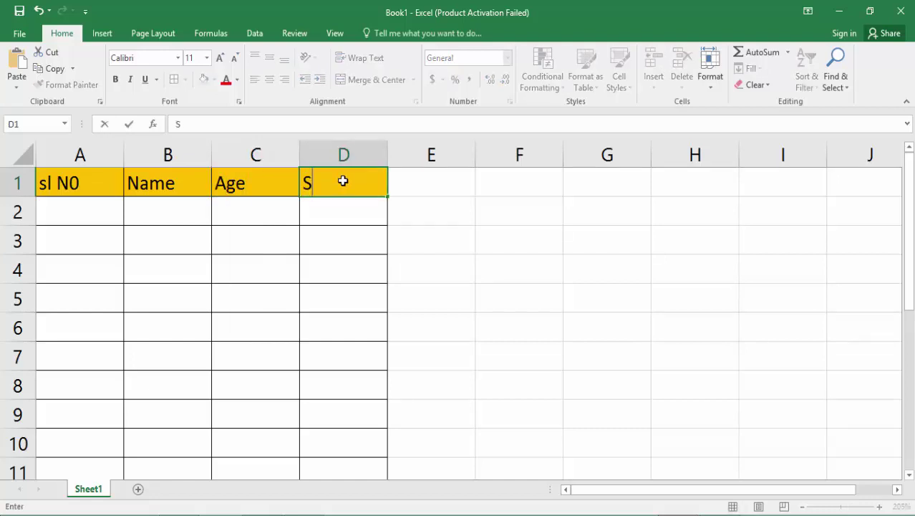
pyautogui.write('alary')
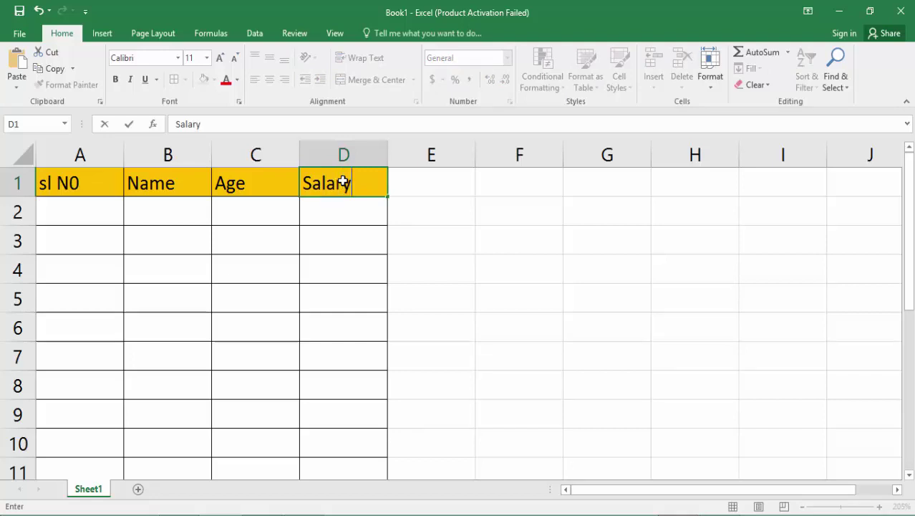
pyautogui.click(208, 228)
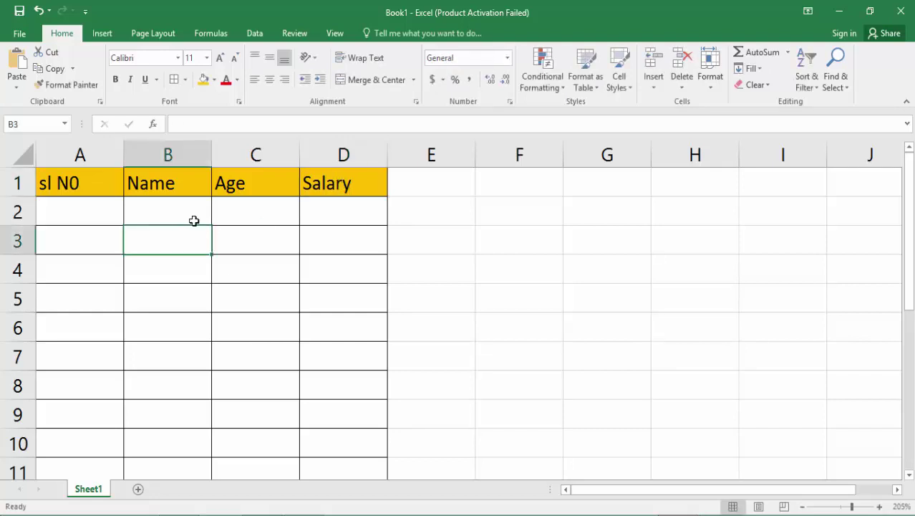
pyautogui.click(162, 187)
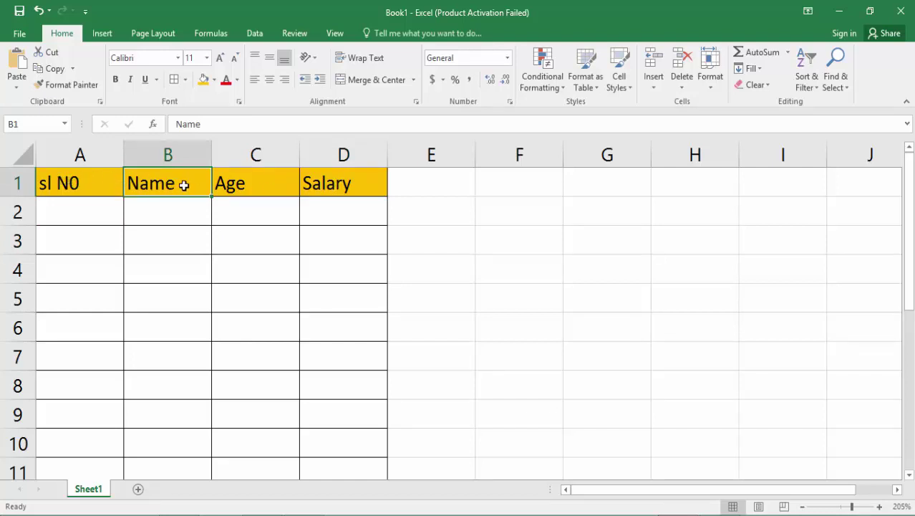
# - Center-align the header labels across A1:D1
pyautogui.click(40, 179)
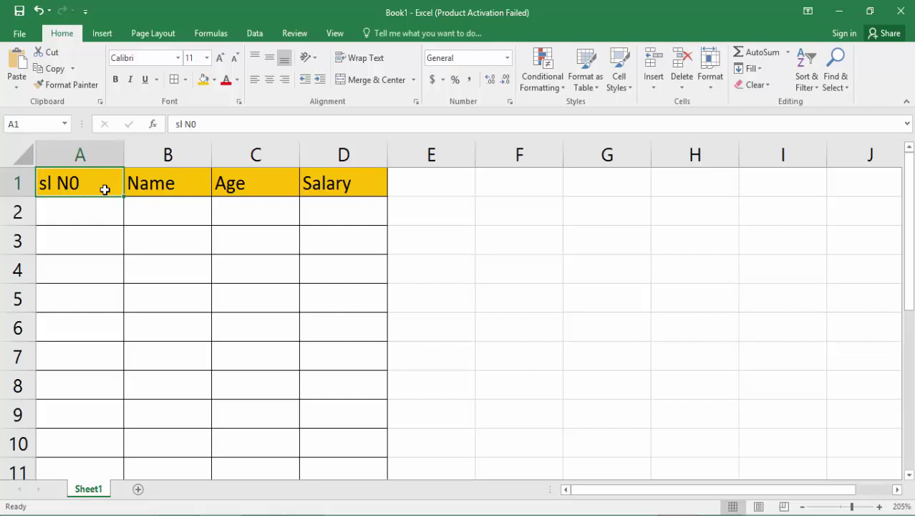
pyautogui.moveTo(105, 189); pyautogui.dragTo(318, 199)
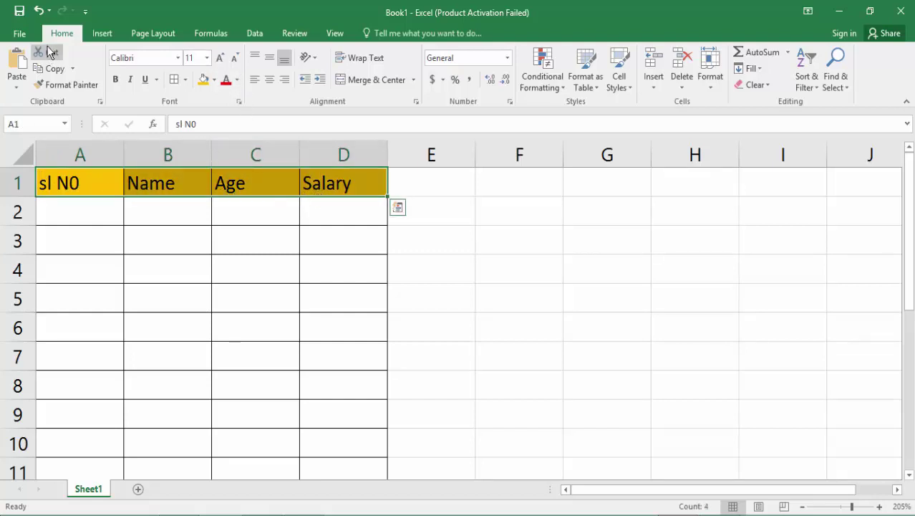
pyautogui.click(266, 81)
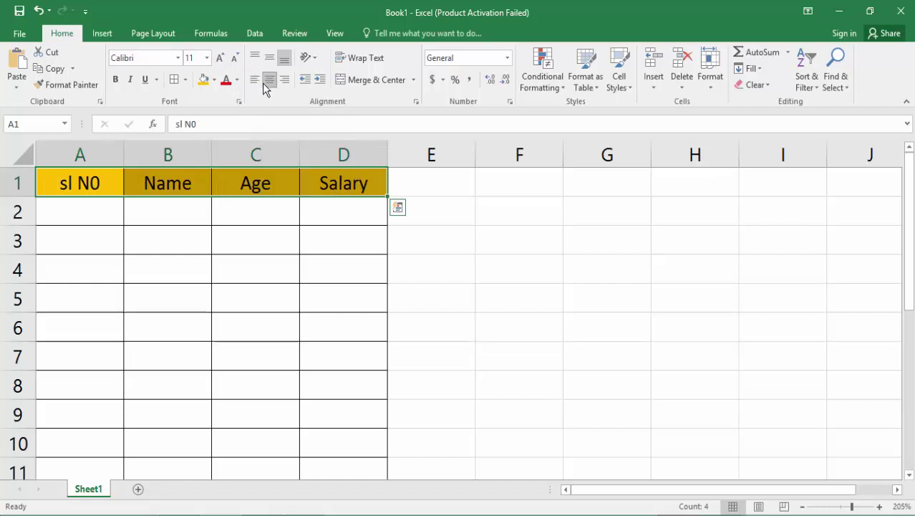
pyautogui.click(108, 214)
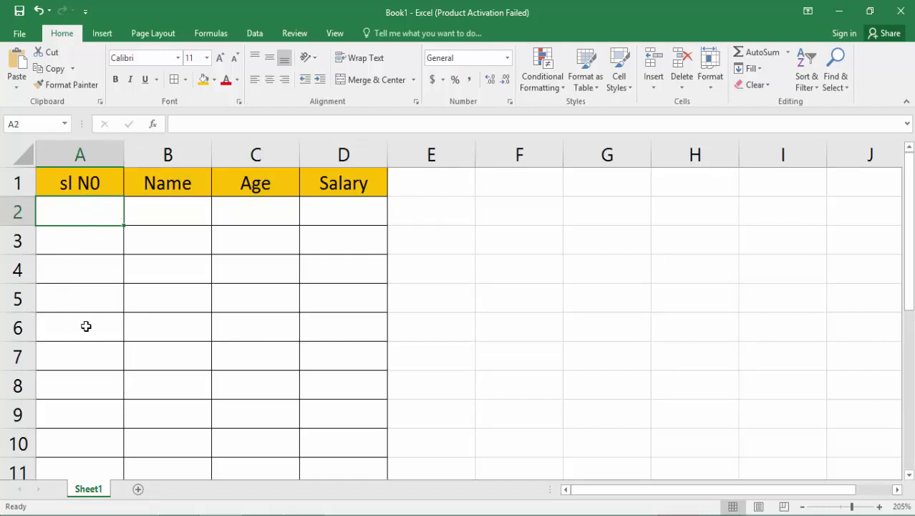
# - Fill row 2 with the first employee's name, age 20, salary 15000 and serial 01
pyautogui.click(159, 212)
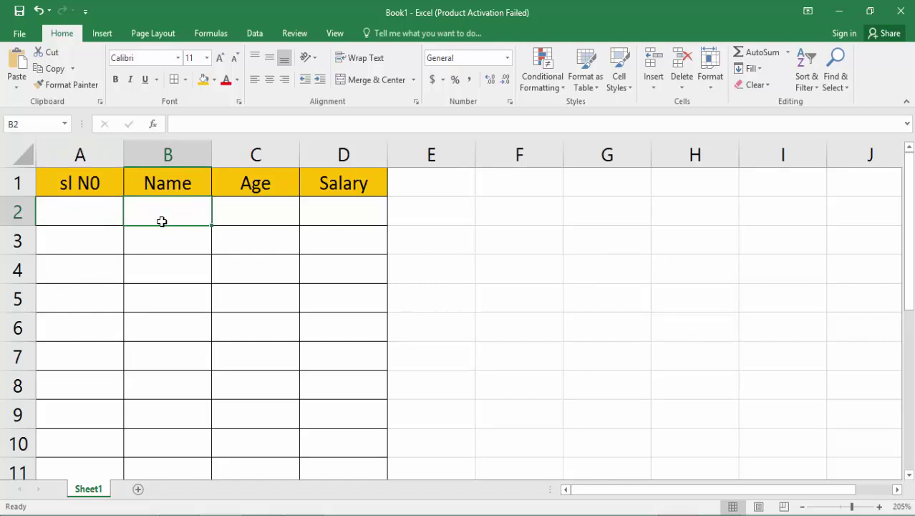
pyautogui.write('A')
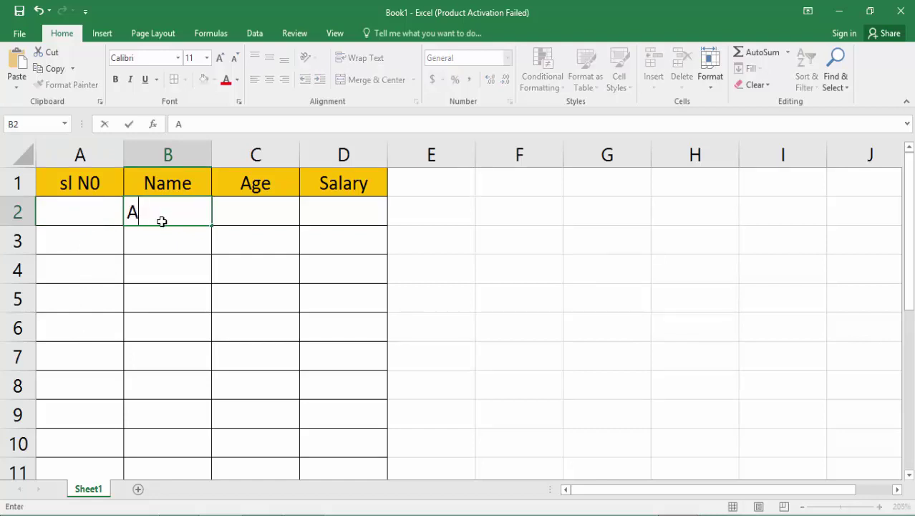
pyautogui.write('raf')
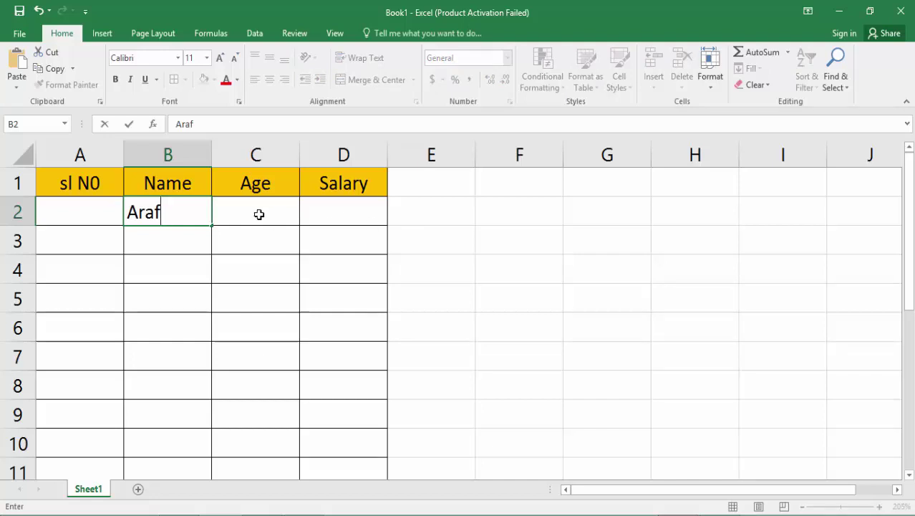
pyautogui.click(257, 214)
pyautogui.write('20')
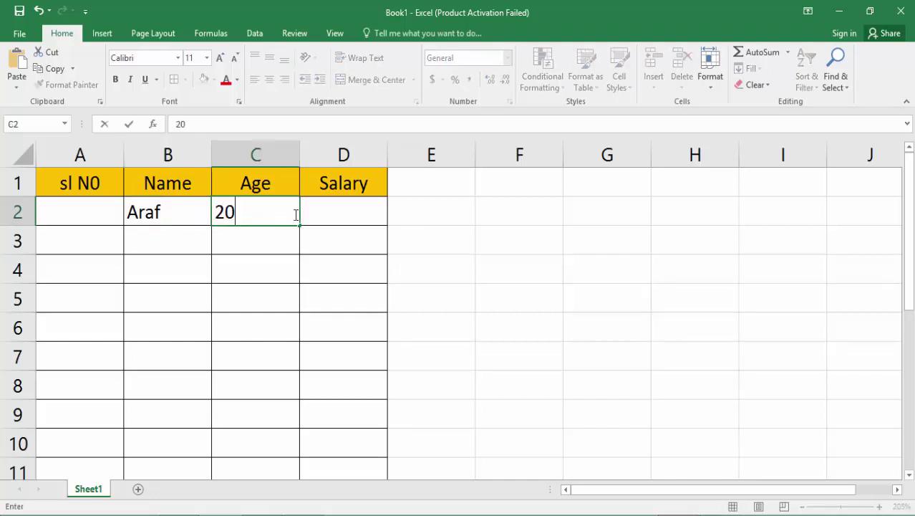
pyautogui.click(337, 210)
pyautogui.write('15000')
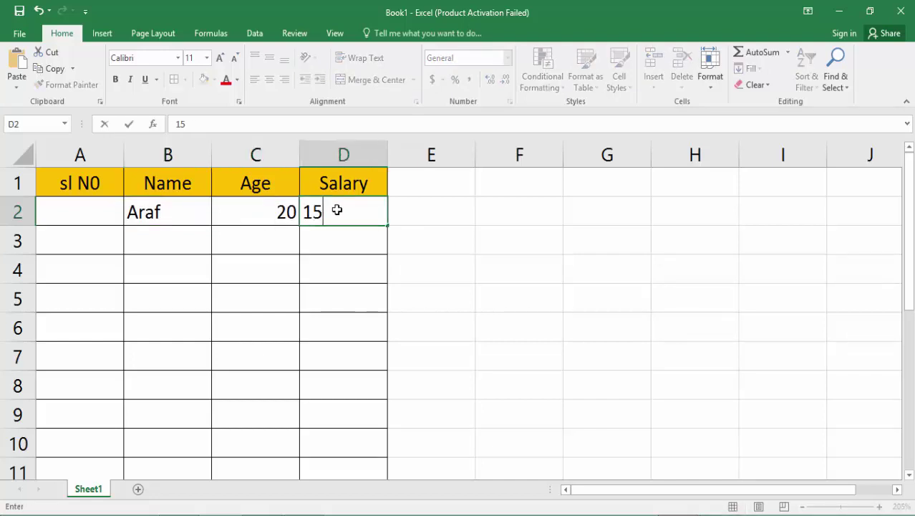
pyautogui.click(182, 245)
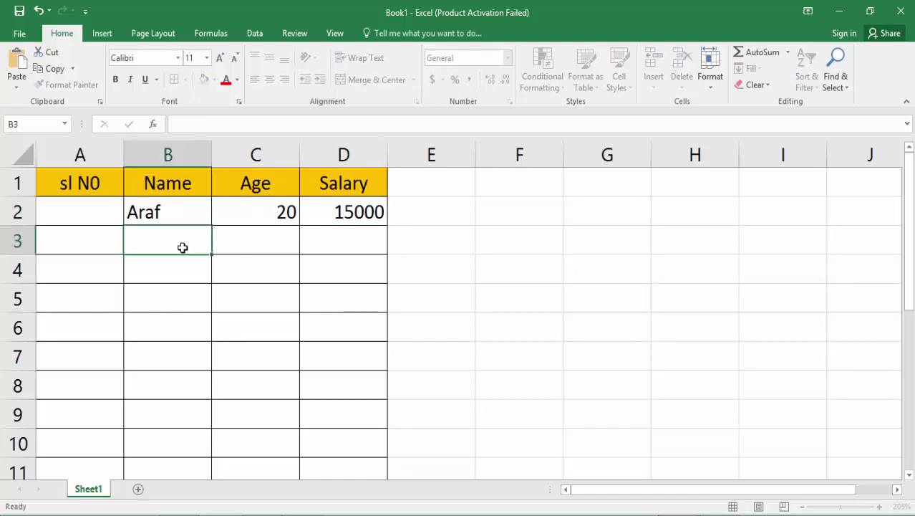
pyautogui.click(96, 212)
pyautogui.write('01')
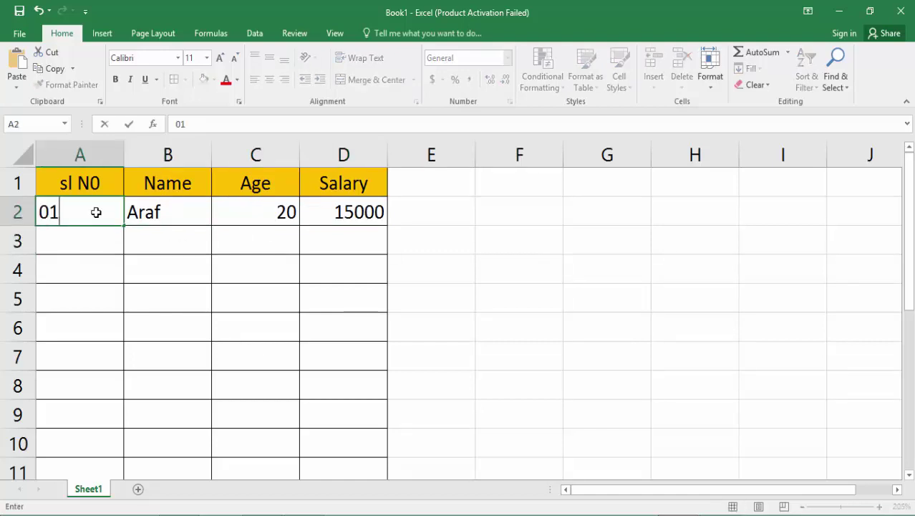
pyautogui.click(64, 242)
# - Fill row 3 with serial 2, the second employee's name, age 25 and salary 2000
pyautogui.write('01')
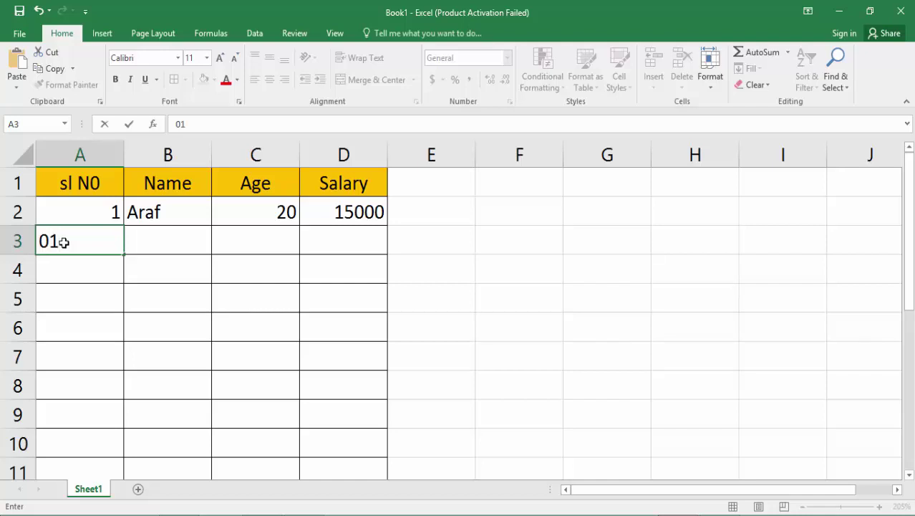
pyautogui.press('BackSpace')
pyautogui.write('2')
pyautogui.click(163, 244)
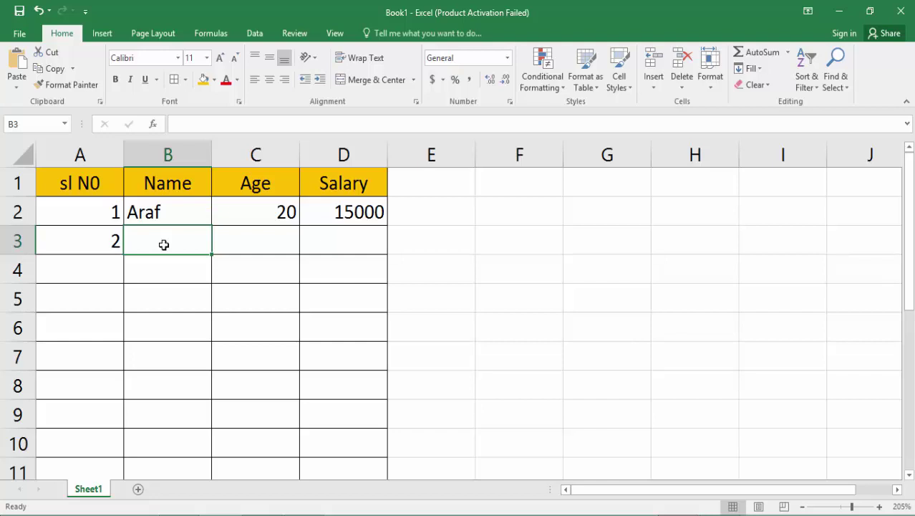
pyautogui.write('Mahmud')
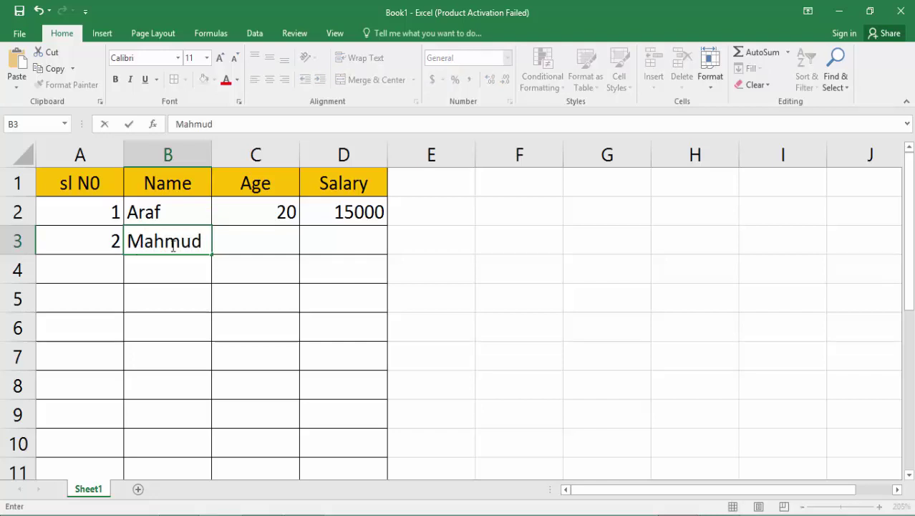
pyautogui.click(240, 240)
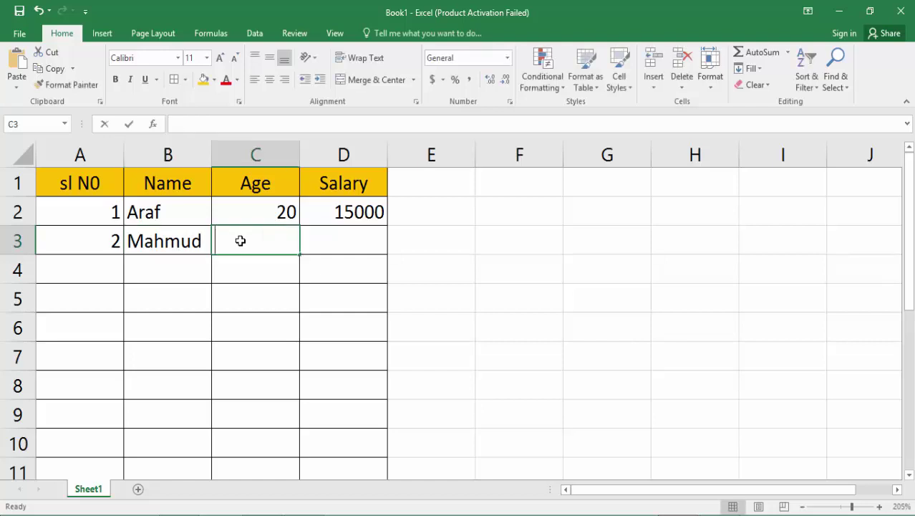
pyautogui.write('25')
pyautogui.click(345, 234)
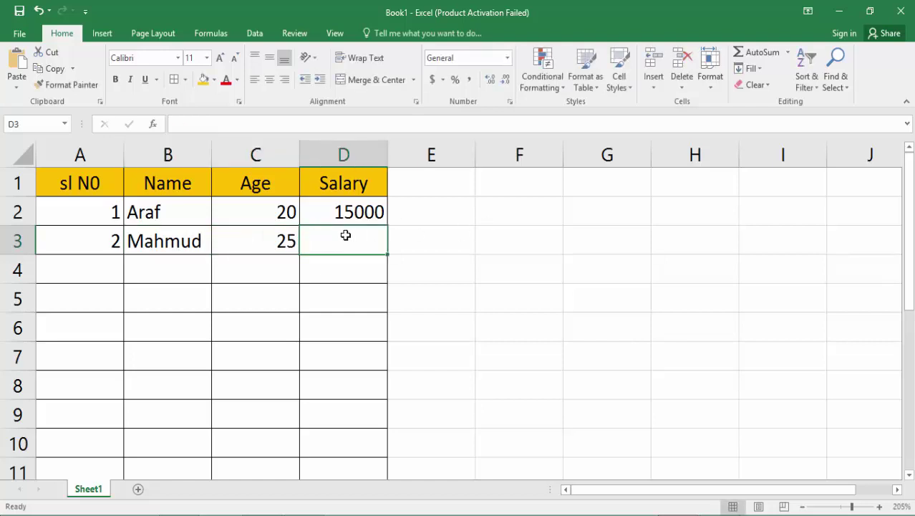
pyautogui.write('2000')
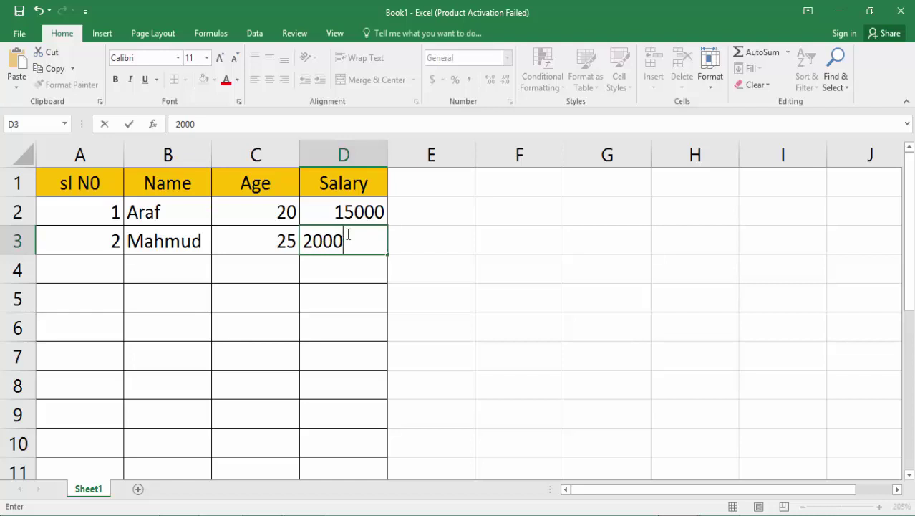
pyautogui.click(338, 272)
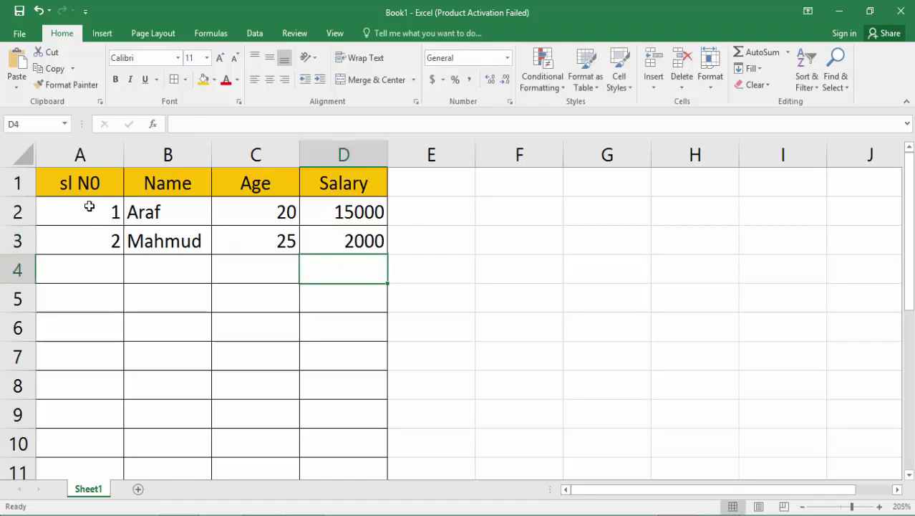
# - Center-align all values in the data range A2:D3
pyautogui.moveTo(92, 212); pyautogui.dragTo(338, 247)
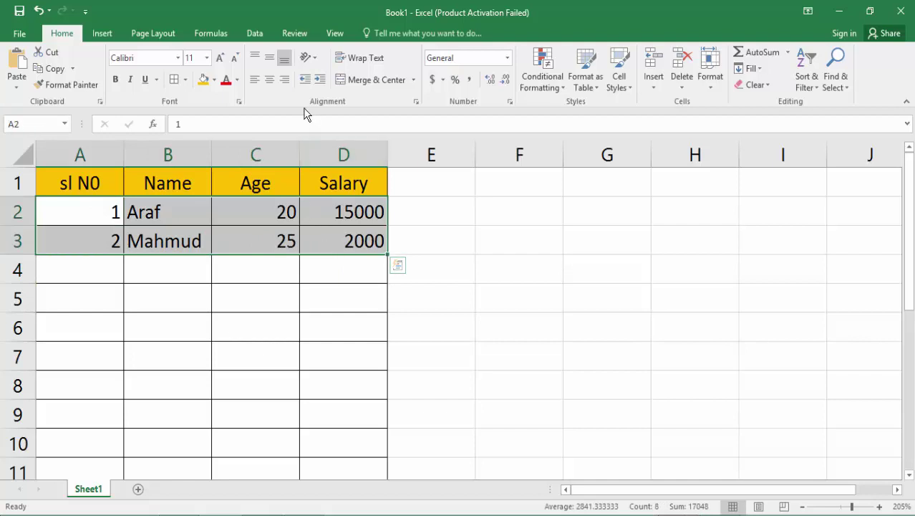
pyautogui.click(269, 80)
pyautogui.click(336, 239)
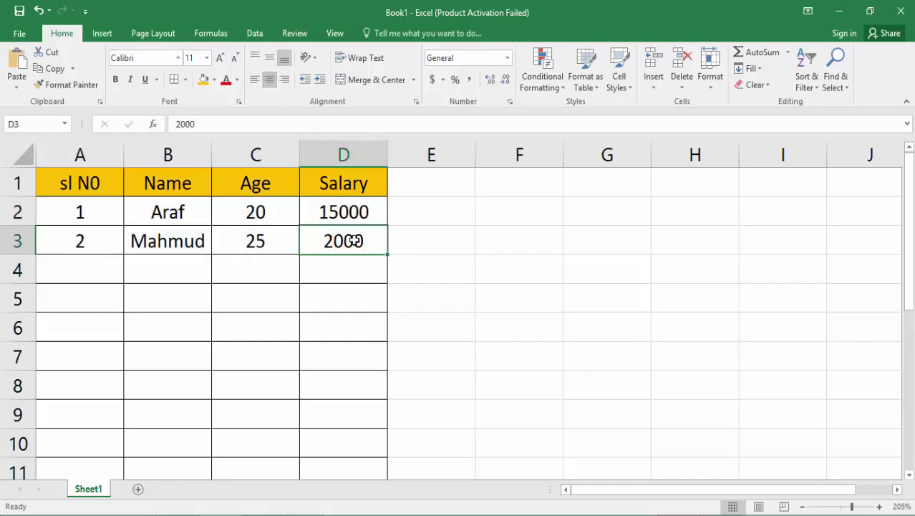